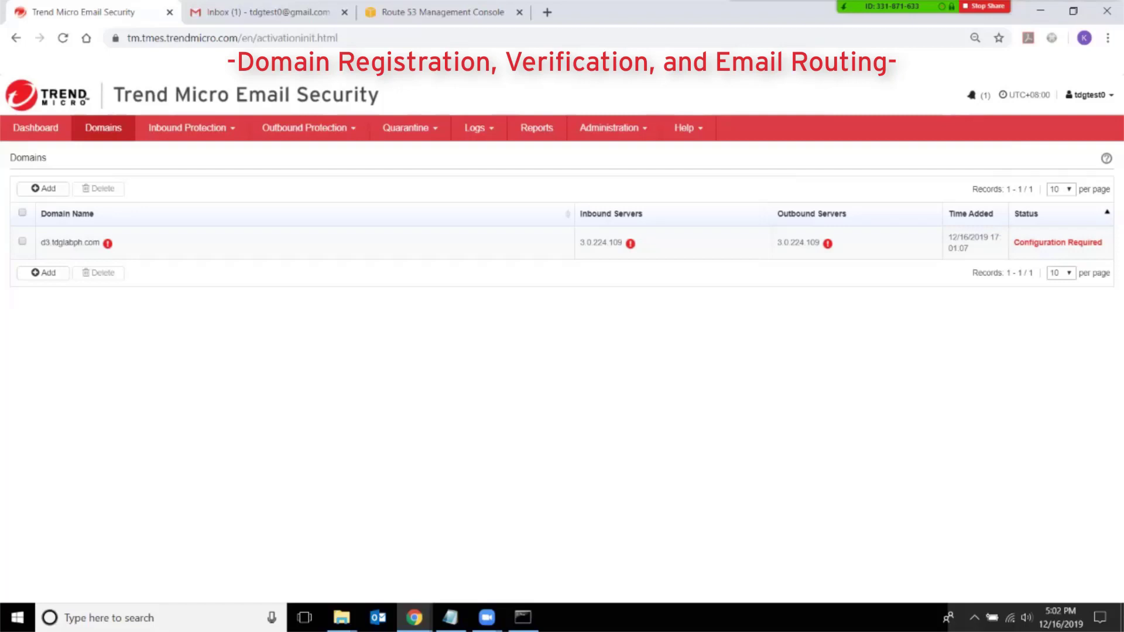
Begin adding a new managed domain named d4.tdglabph.com.
click(43, 188)
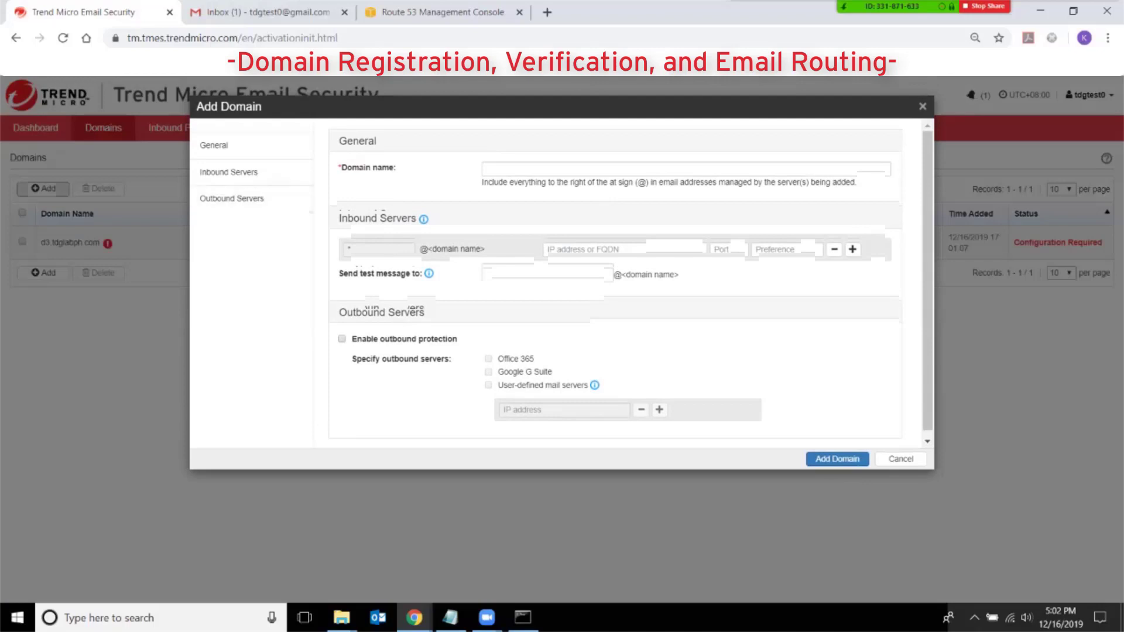
click(586, 168)
text(d4.td)
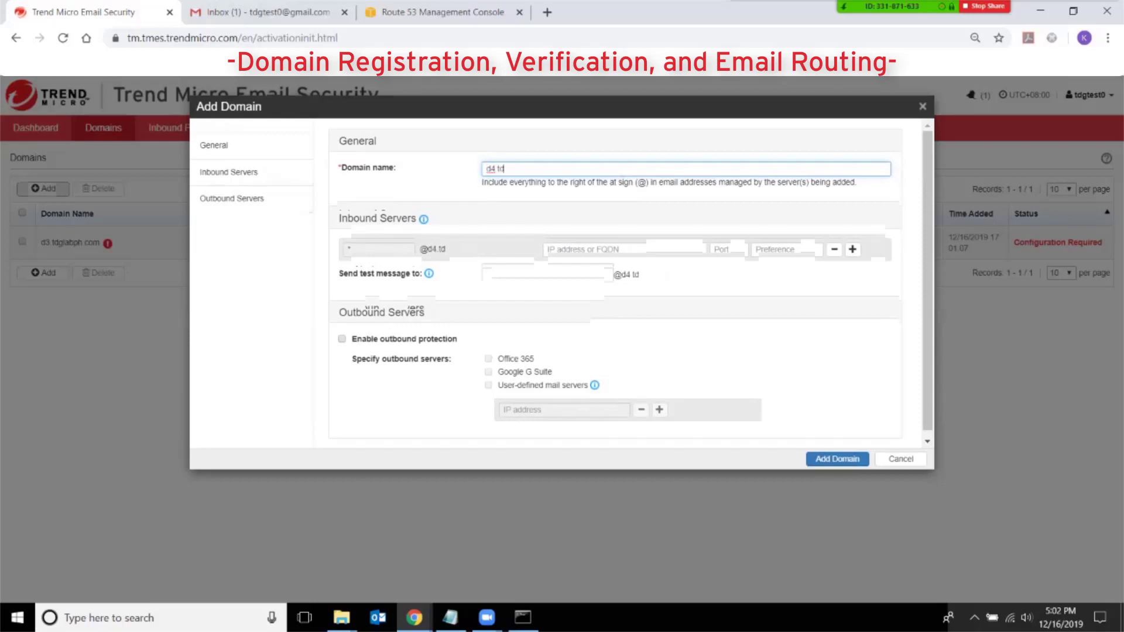
text(glabph.com)
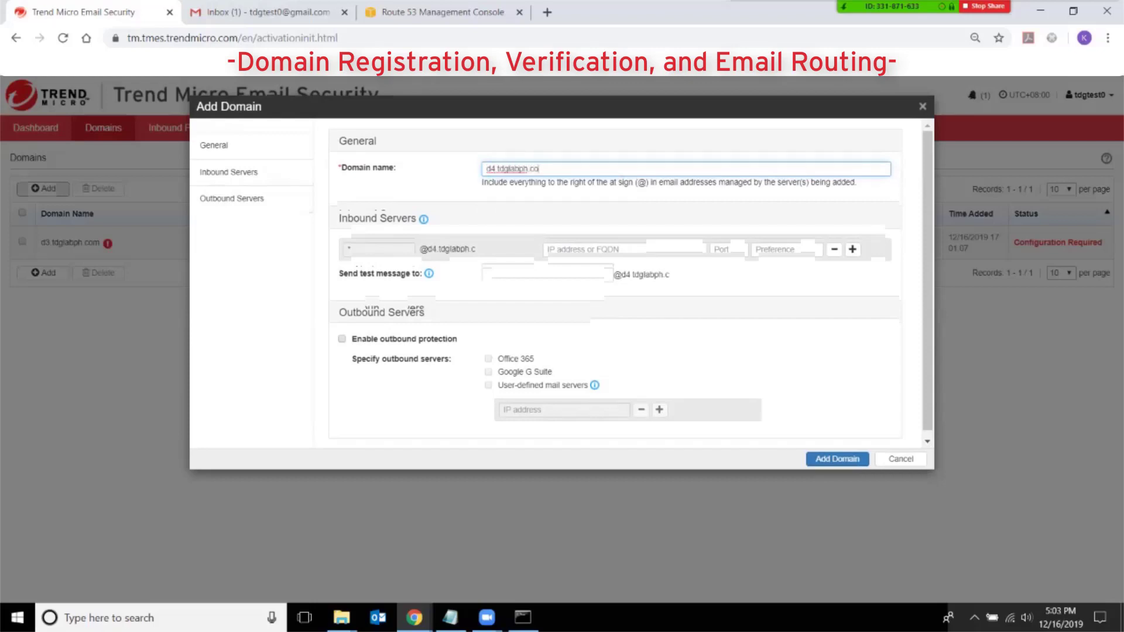
Enter inbound server 3.0.224.109 with port 25 and preference 10.
click(585, 249)
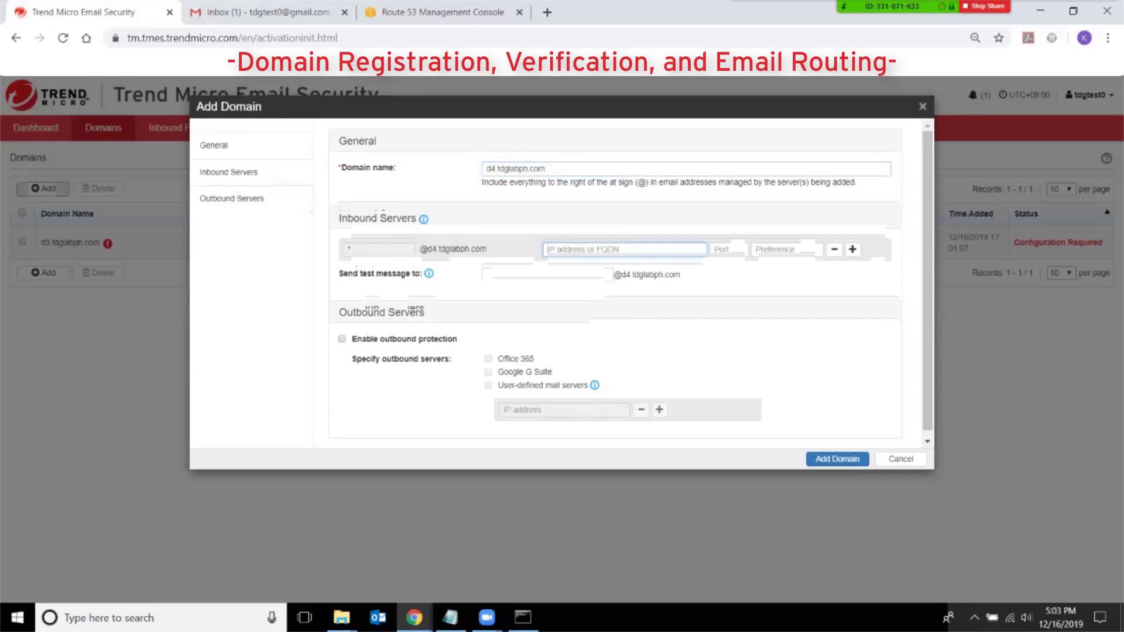
text(3.0.224.109)
key(Tab)
text(25)
key(Tab)
text(10)
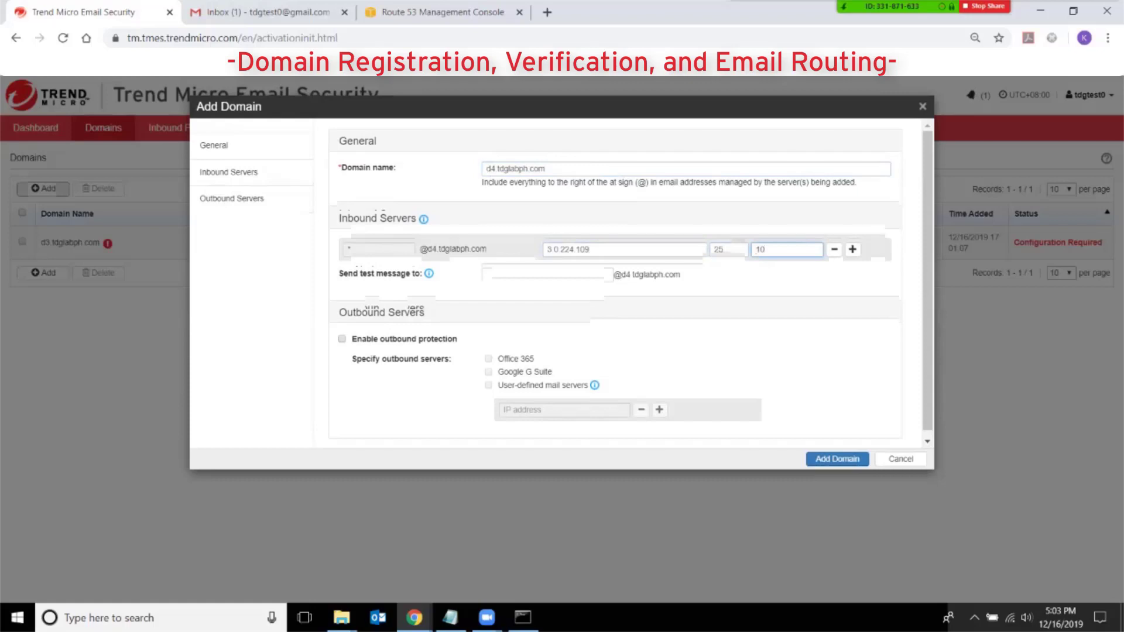
click(546, 274)
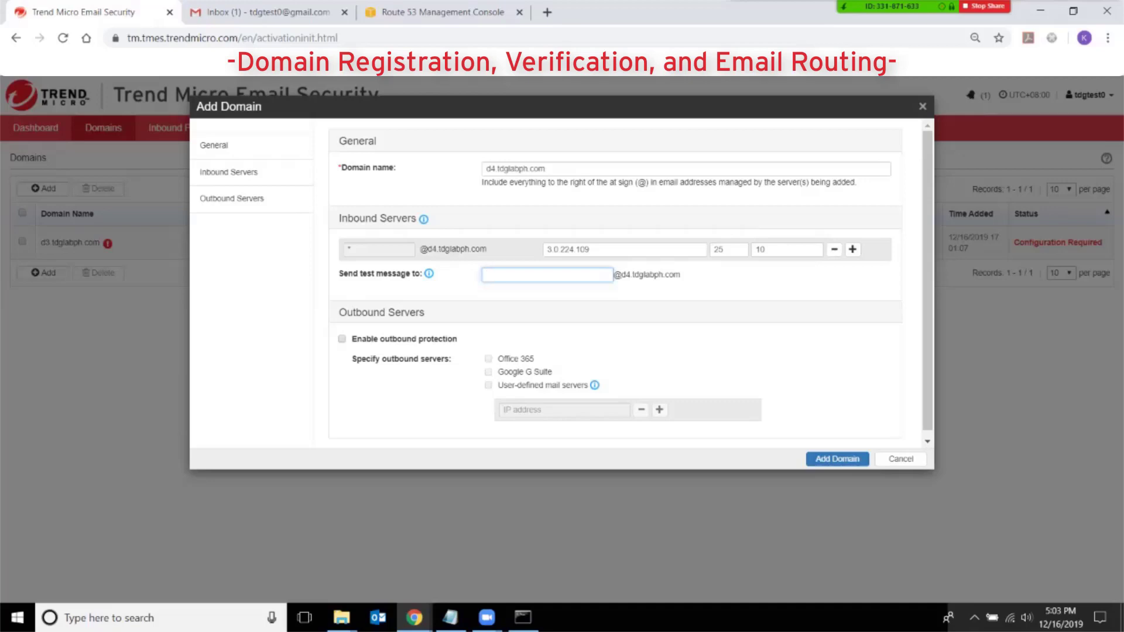
Enable outbound protection with user-defined mail server 3.0.224.109 and submit the domain.
click(342, 338)
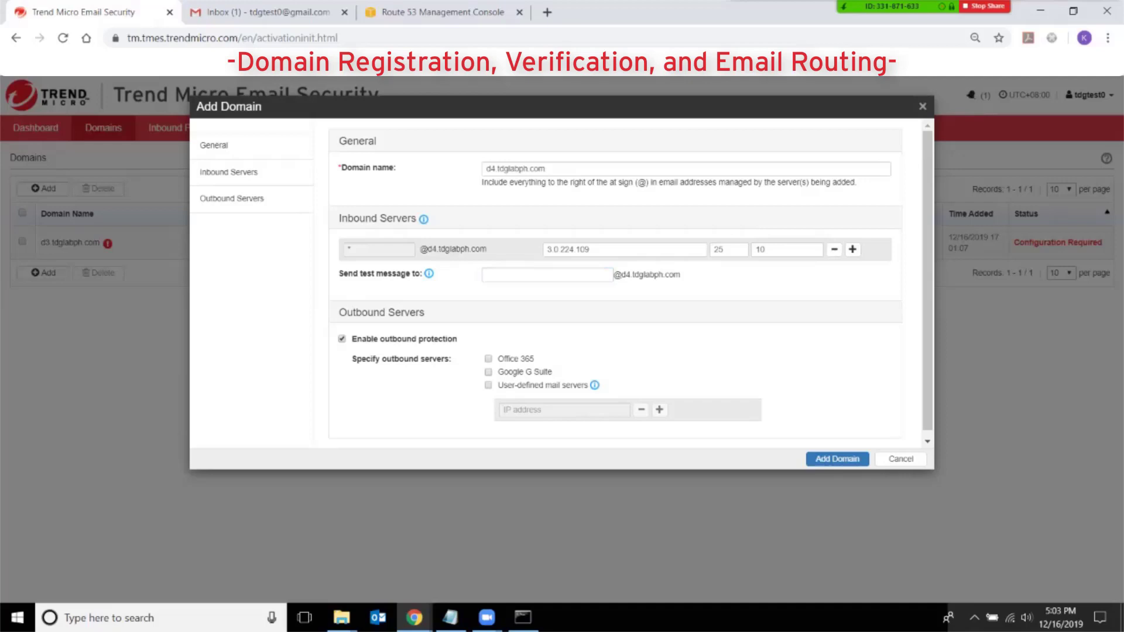
click(488, 385)
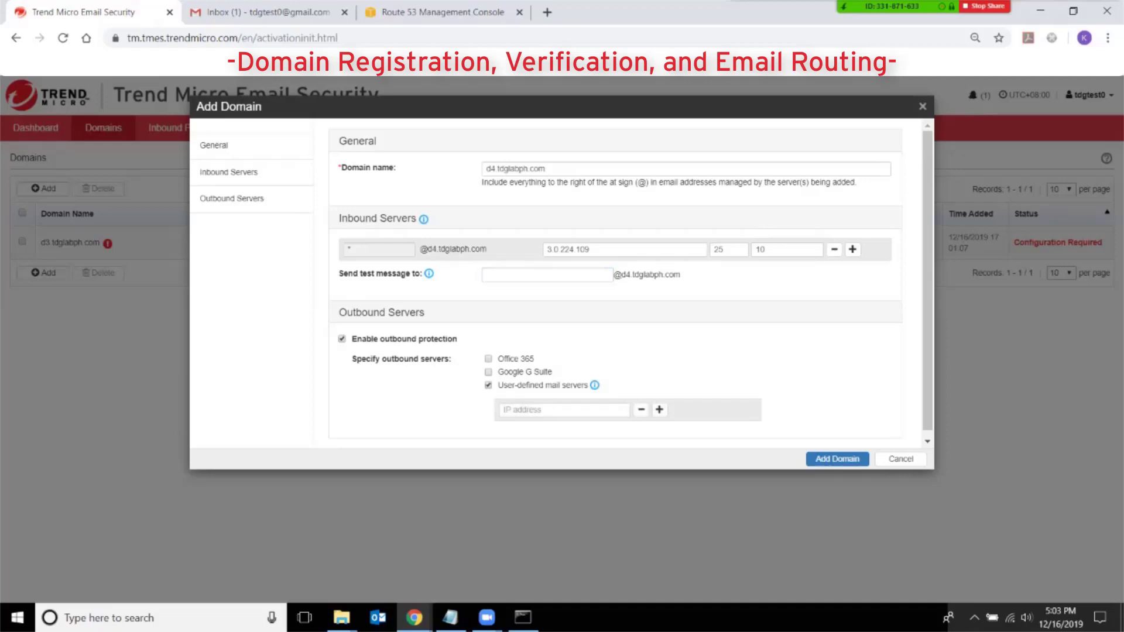
click(562, 410)
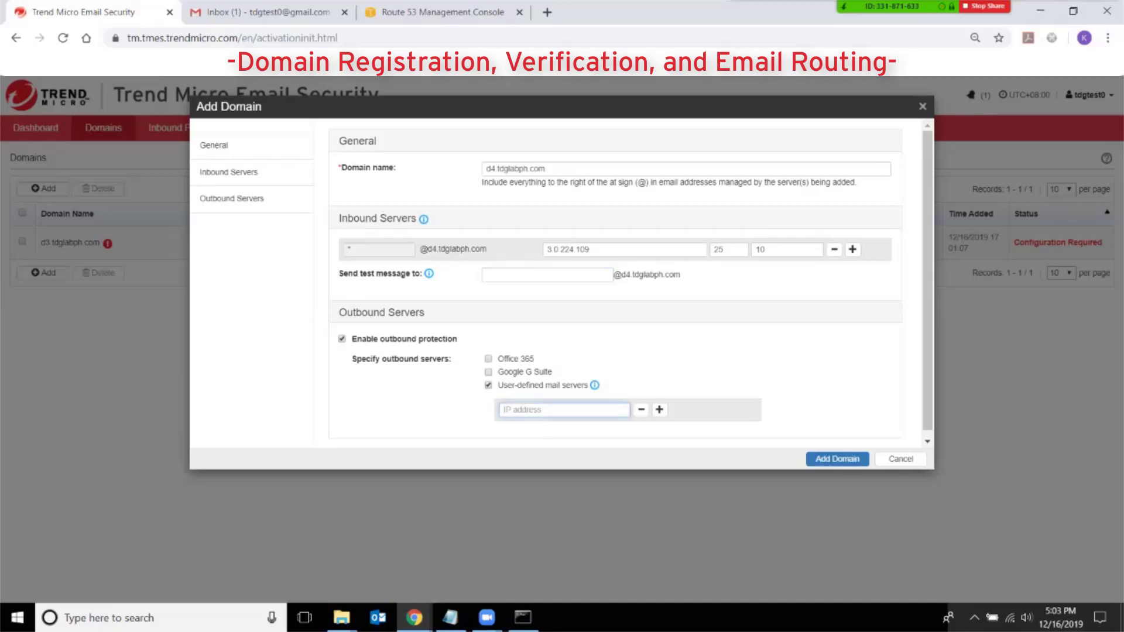
text(3.0.224.109)
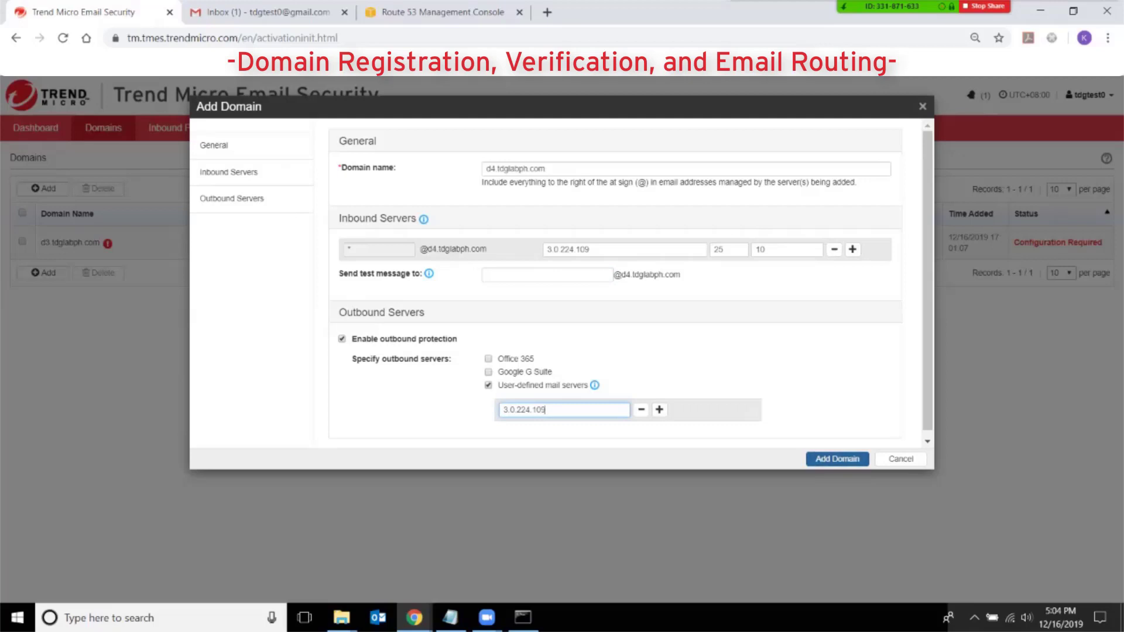
click(837, 458)
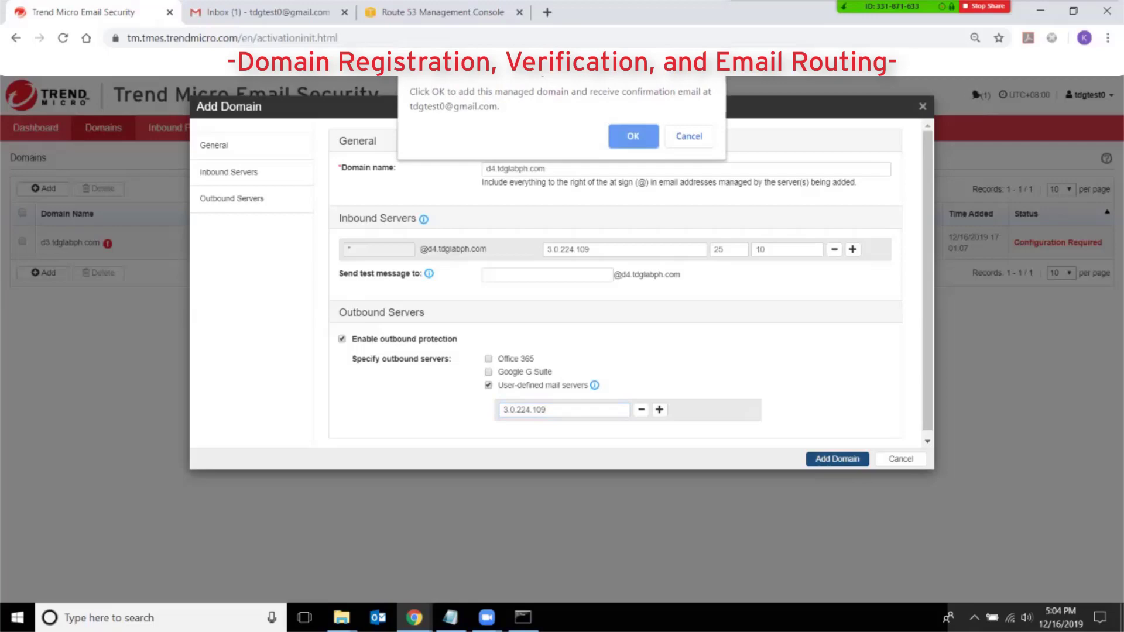
Confirm adding d4.tdglabph.com so it lists as Configuration Required.
click(632, 136)
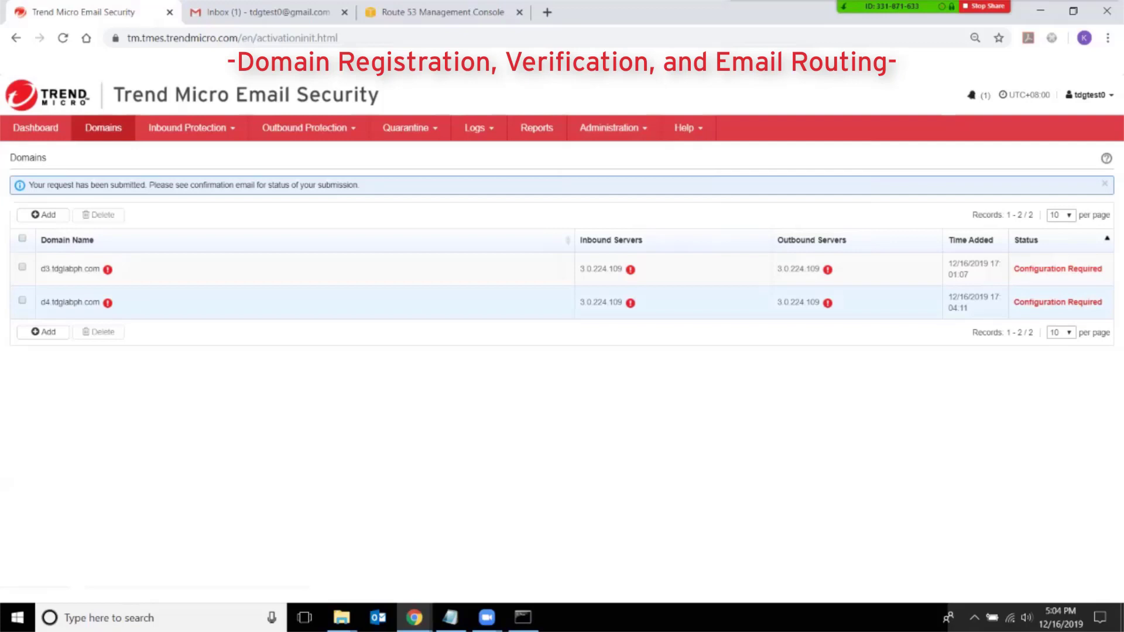
mouse_move(108, 303)
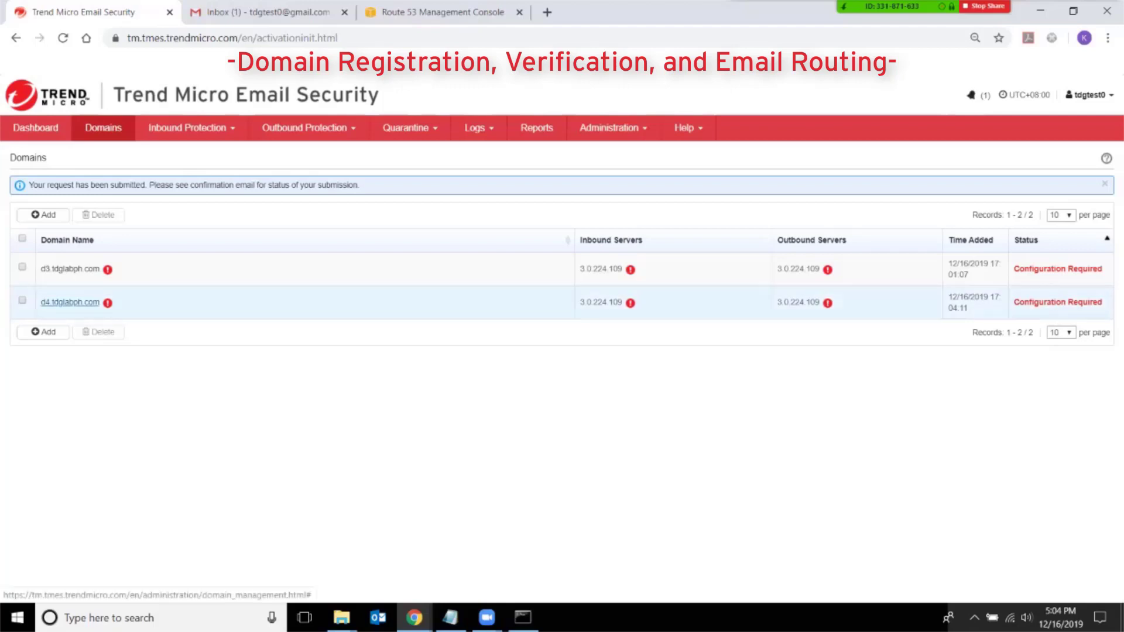
Open d4.tdglabph.com's Edit Domain settings and reveal the MX record verification instructions.
click(70, 302)
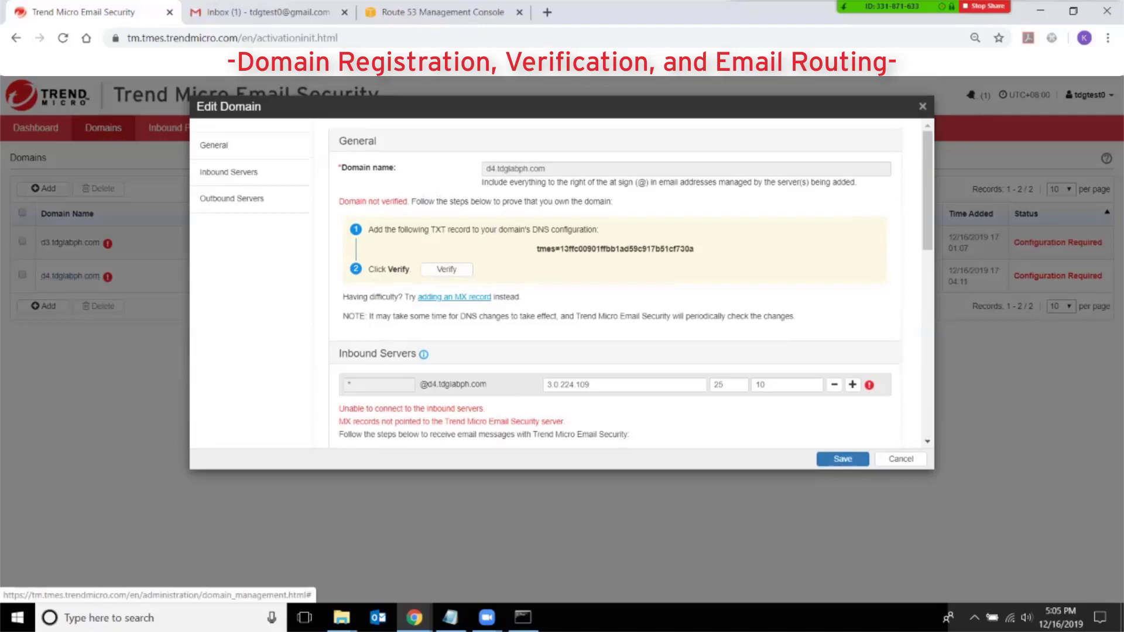
click(454, 297)
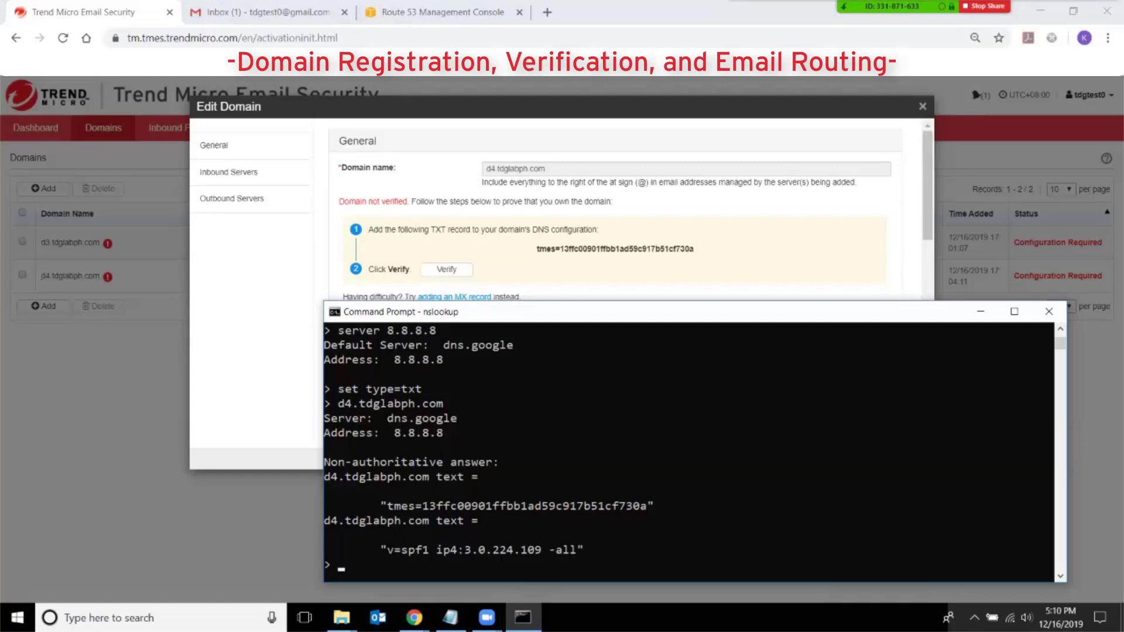
Check the published tmes TXT value and verify d4.tdglabph.com through its TXT record.
drag(387, 506, 646, 506)
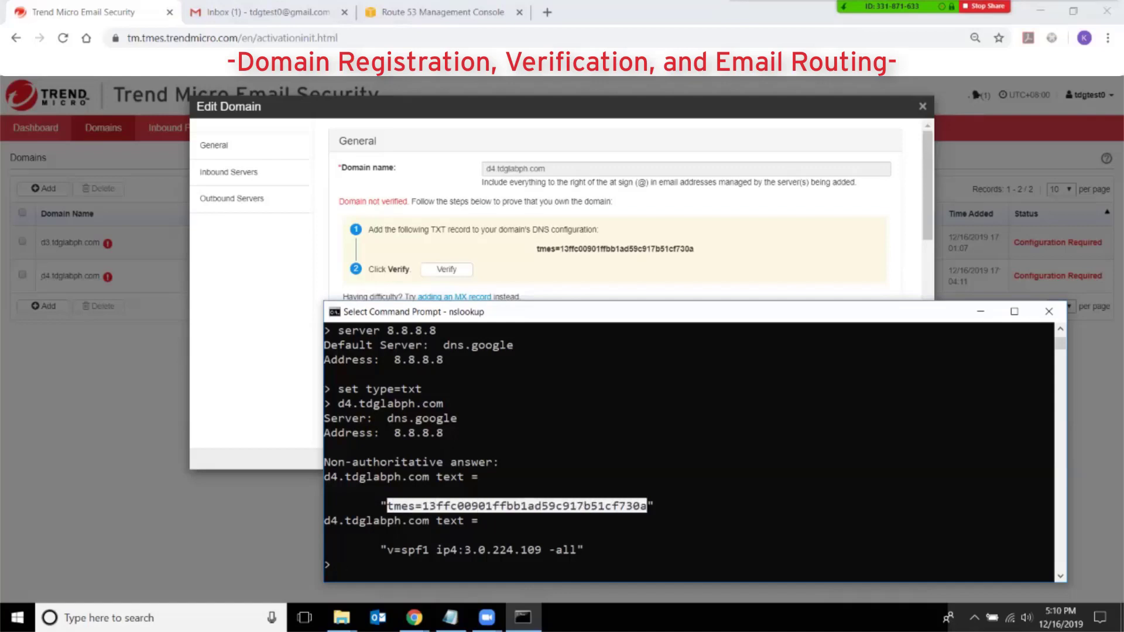
key(alt+Tab)
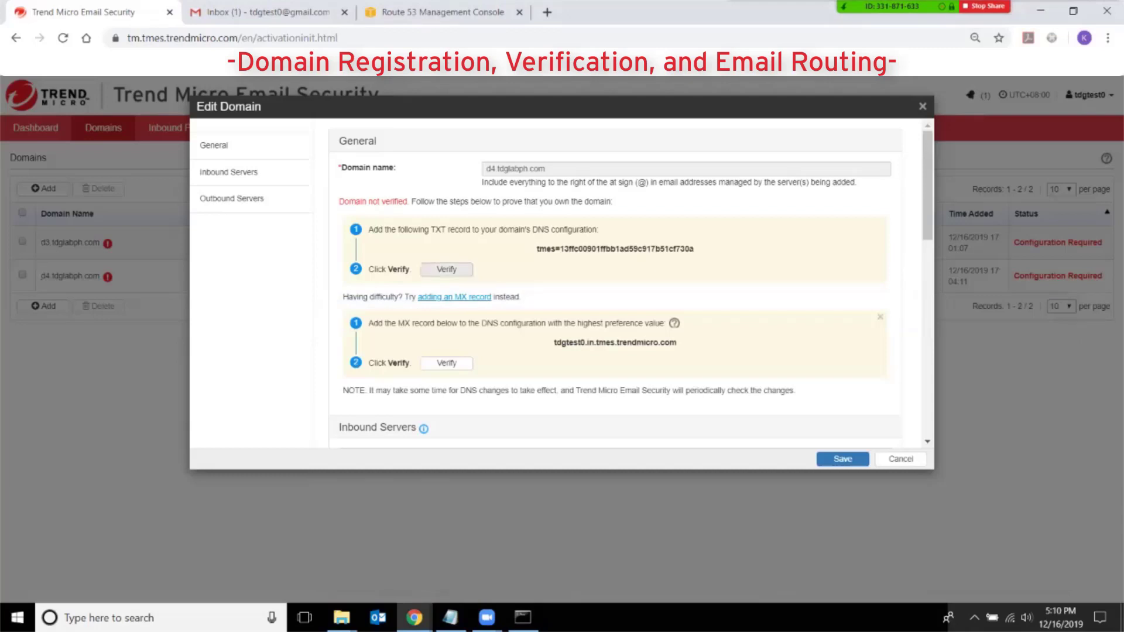
click(446, 269)
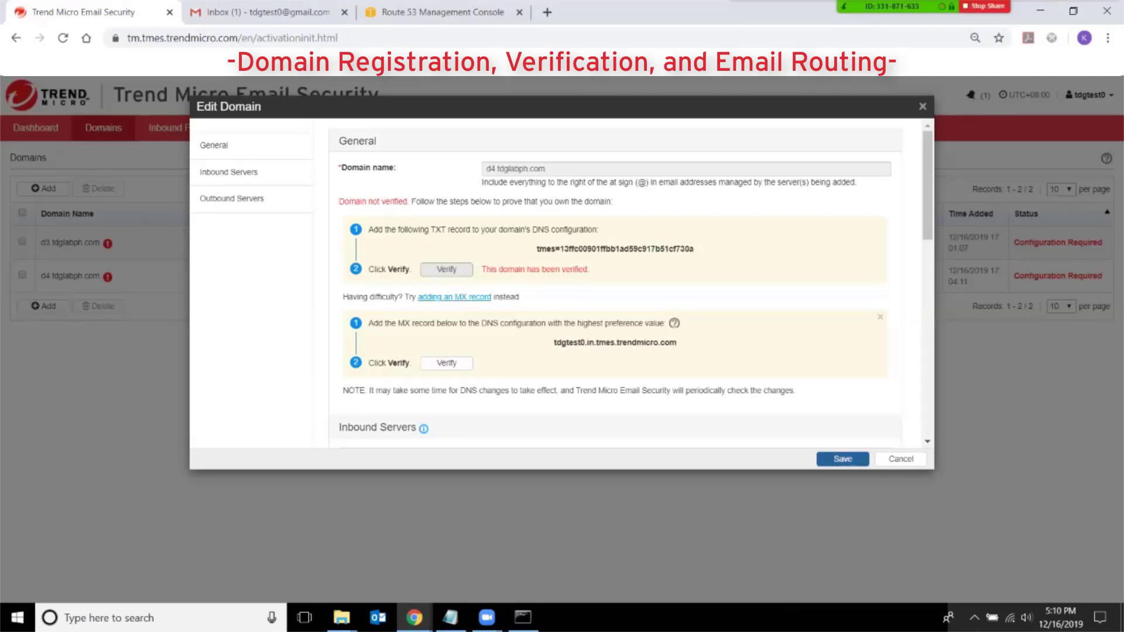
Save d4.tdglabph.com's TXT-verified domain settings.
click(842, 458)
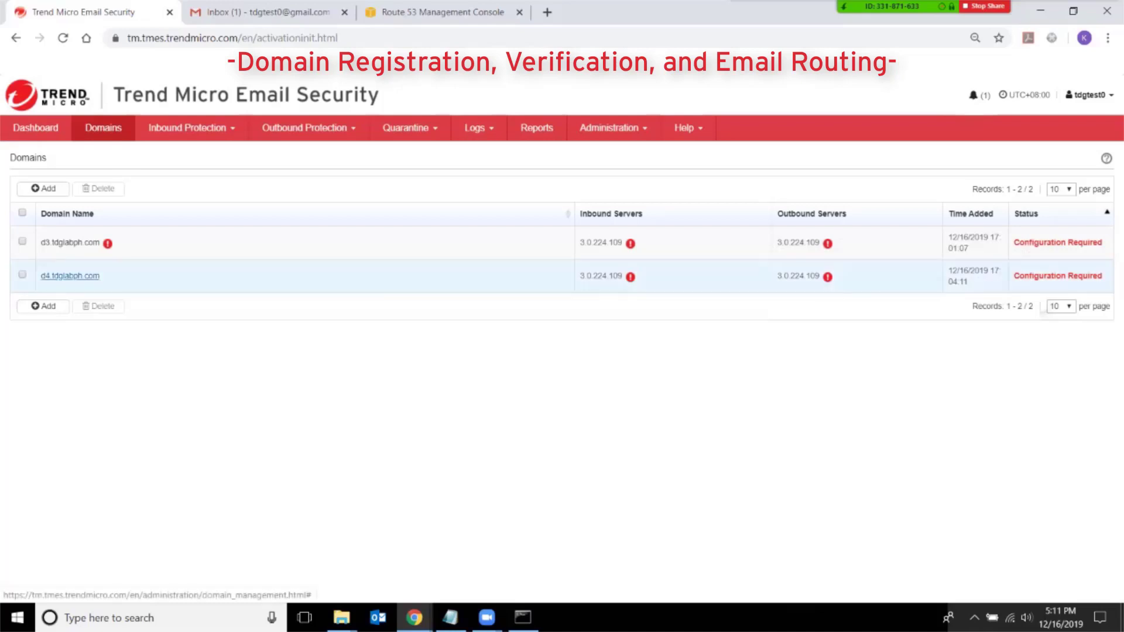
Open d4.tdglabph.com's Edit Domain dialog at the Inbound Servers steps.
click(70, 276)
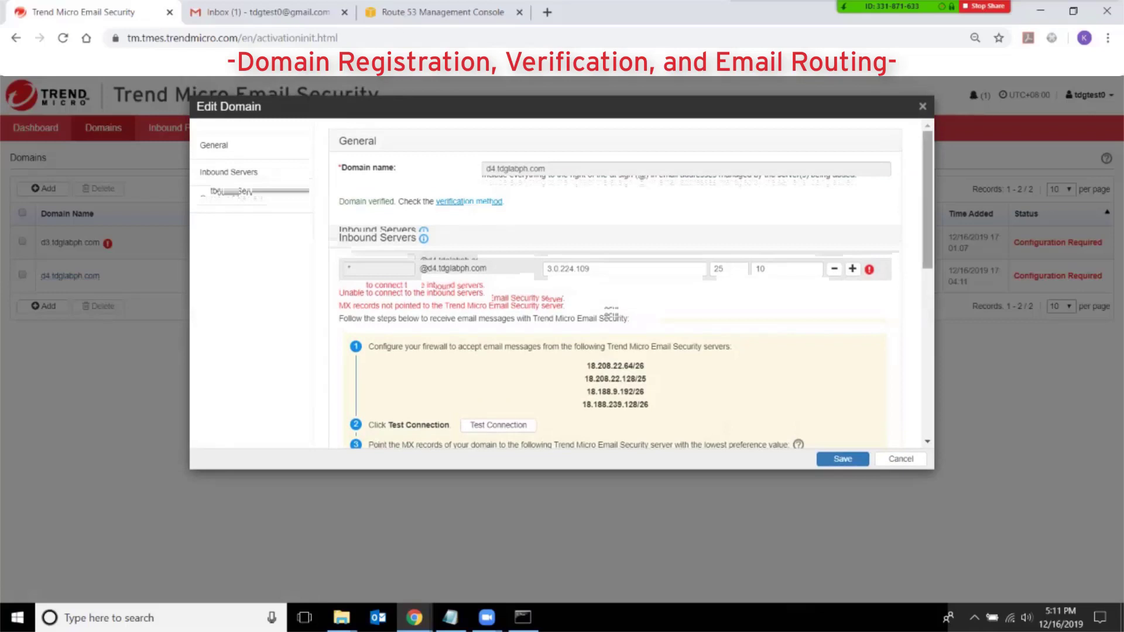
scroll(631, 285, down, 2)
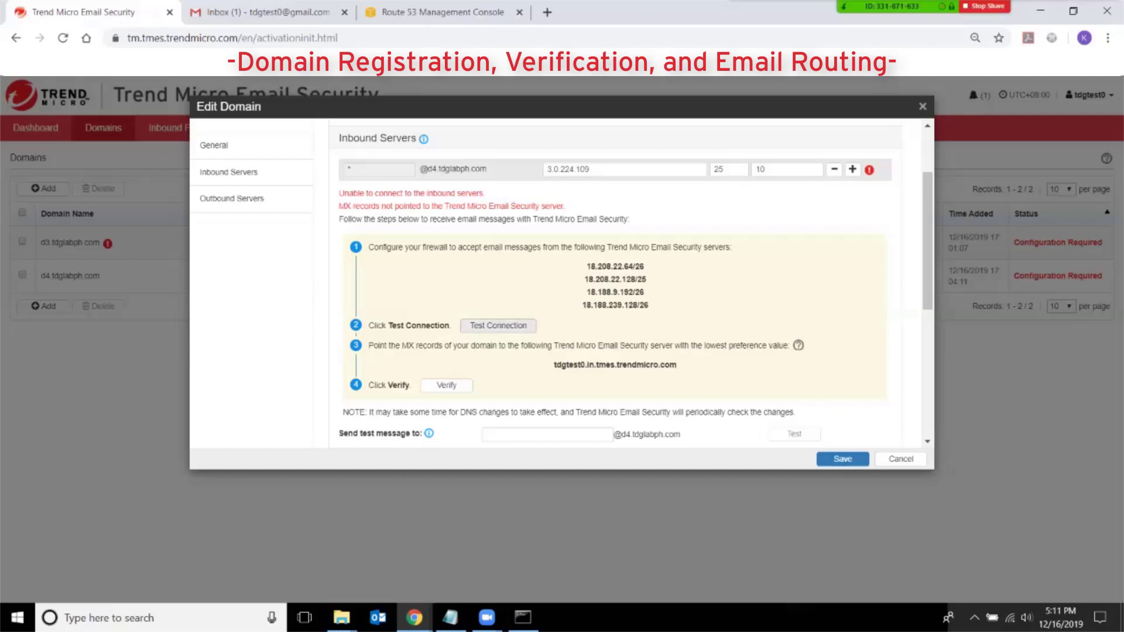
Test the connection to inbound server 3.0.224.109.
click(498, 325)
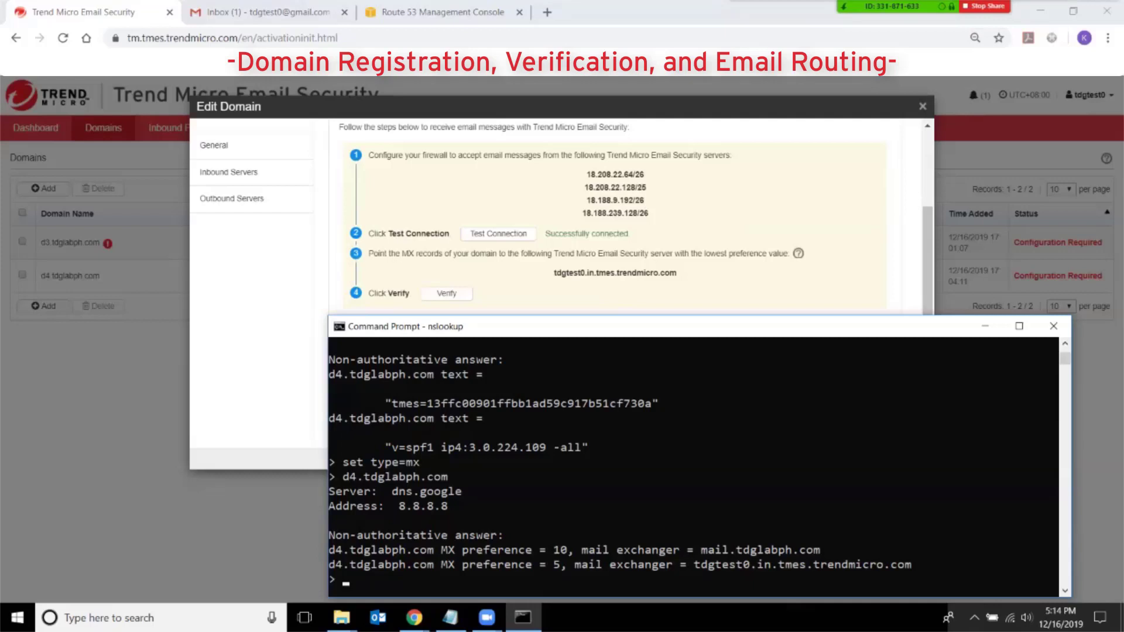
Verify the MX record pointing to tdgtest0.in.tmes.trendmicro.com and save the domain.
drag(686, 564, 896, 564)
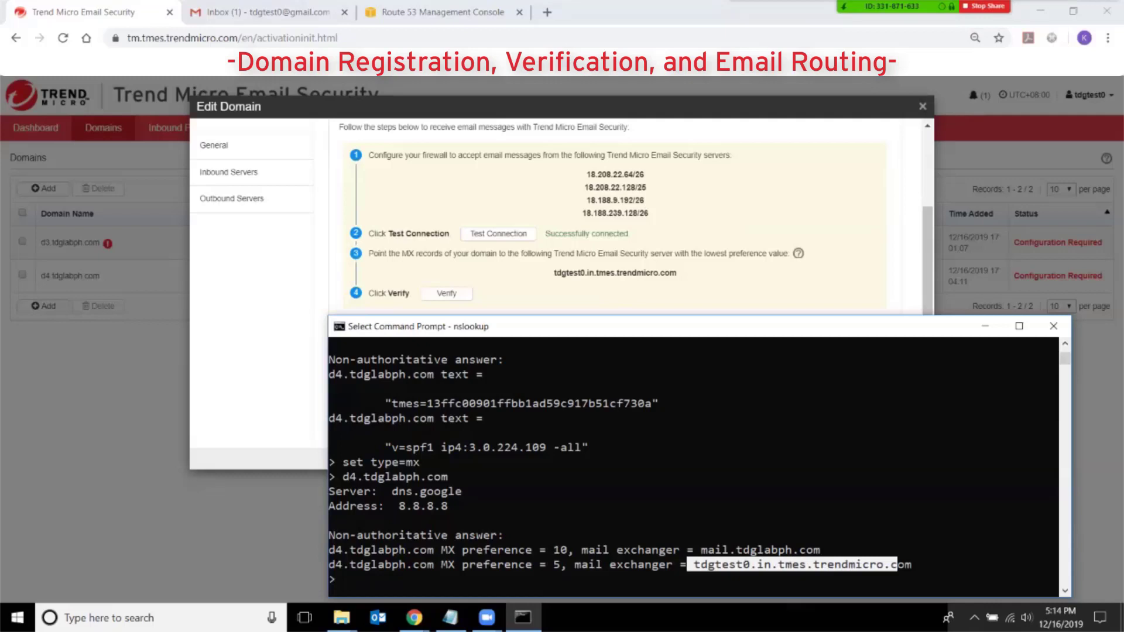
key(alt+Tab)
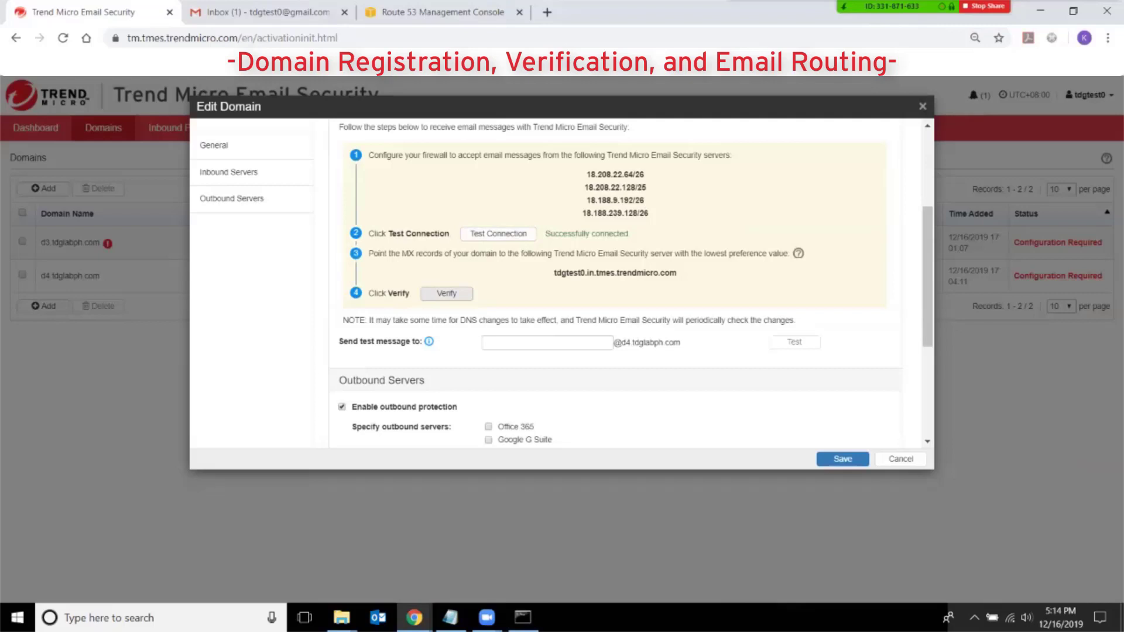
click(446, 293)
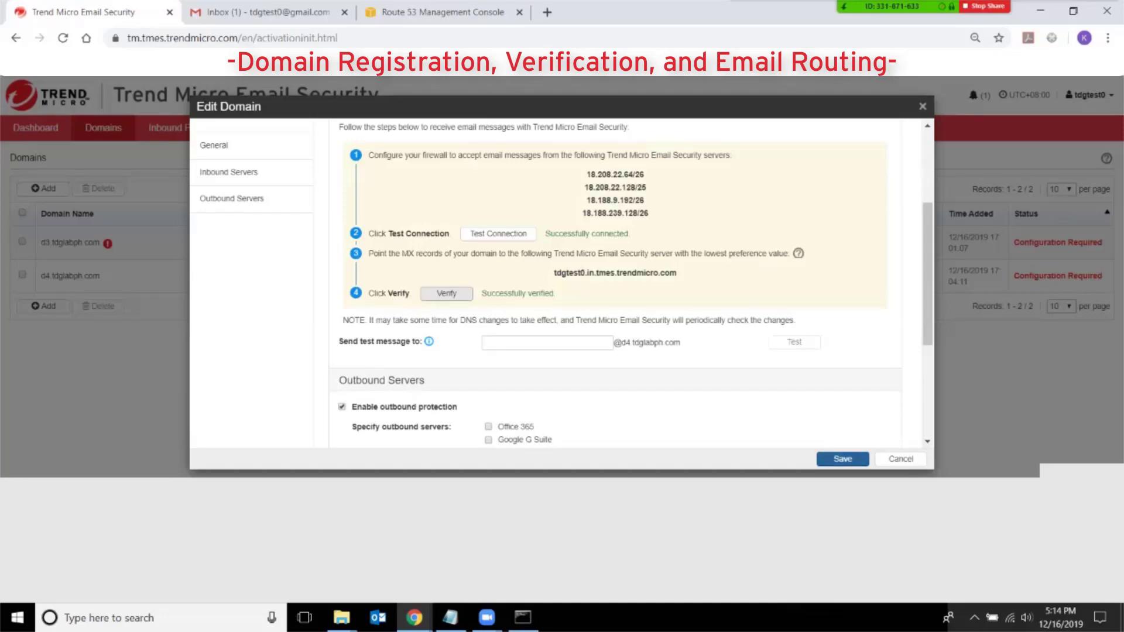
click(842, 459)
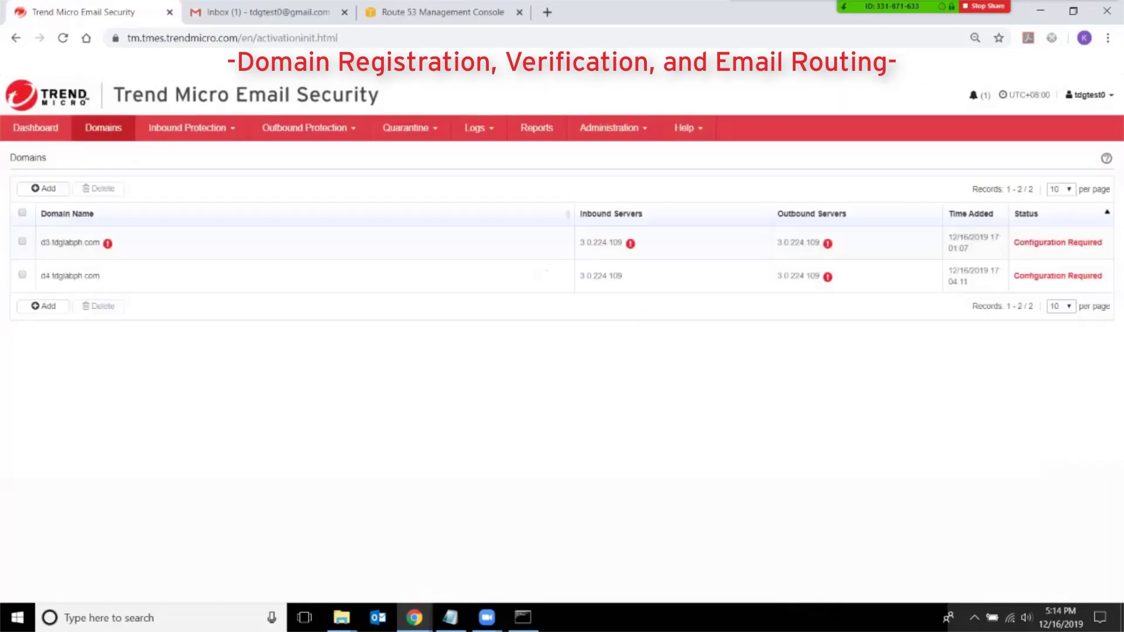
mouse_move(601, 275)
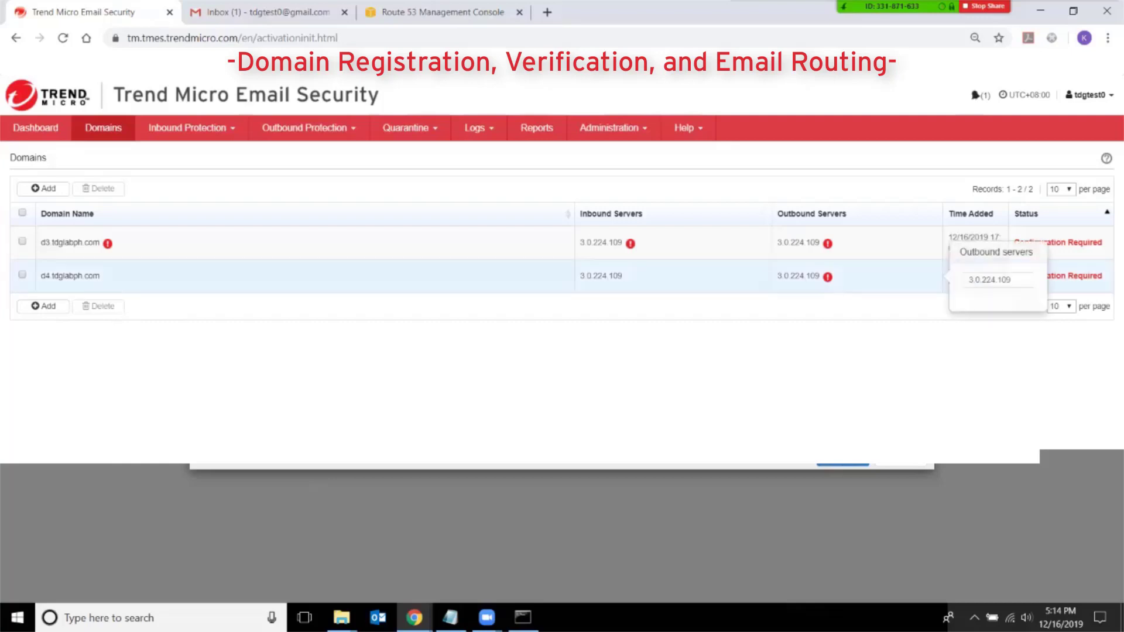
mouse_move(827, 277)
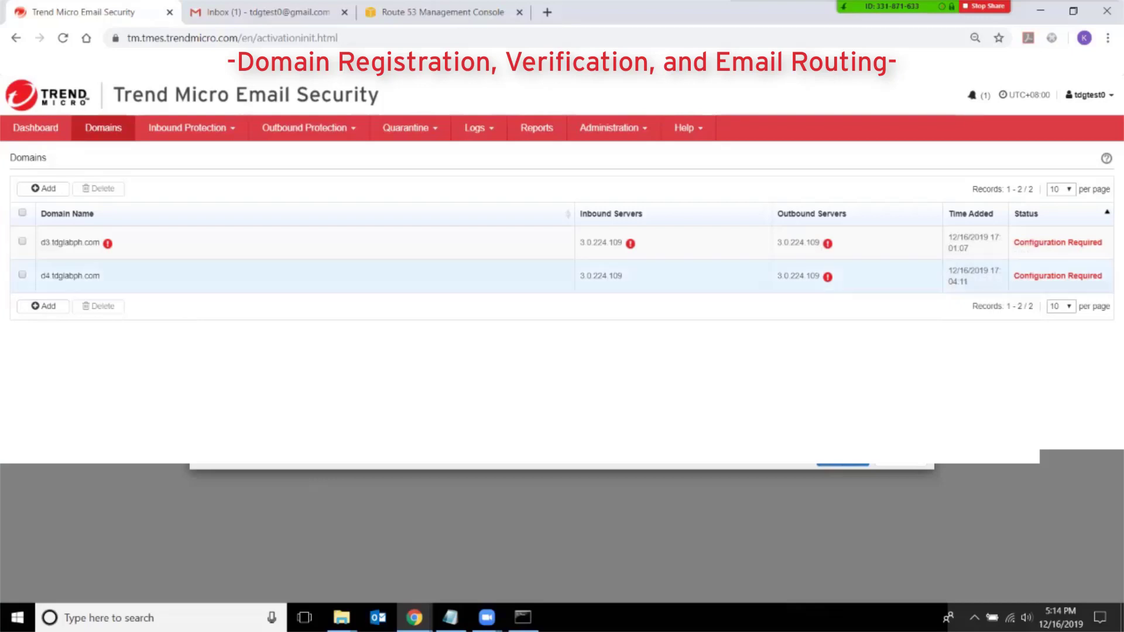
Bring up d4.tdglabph.com's Outbound Servers steps and confirm the TXT record includes spf.tmes.trendmicro.com.
click(70, 275)
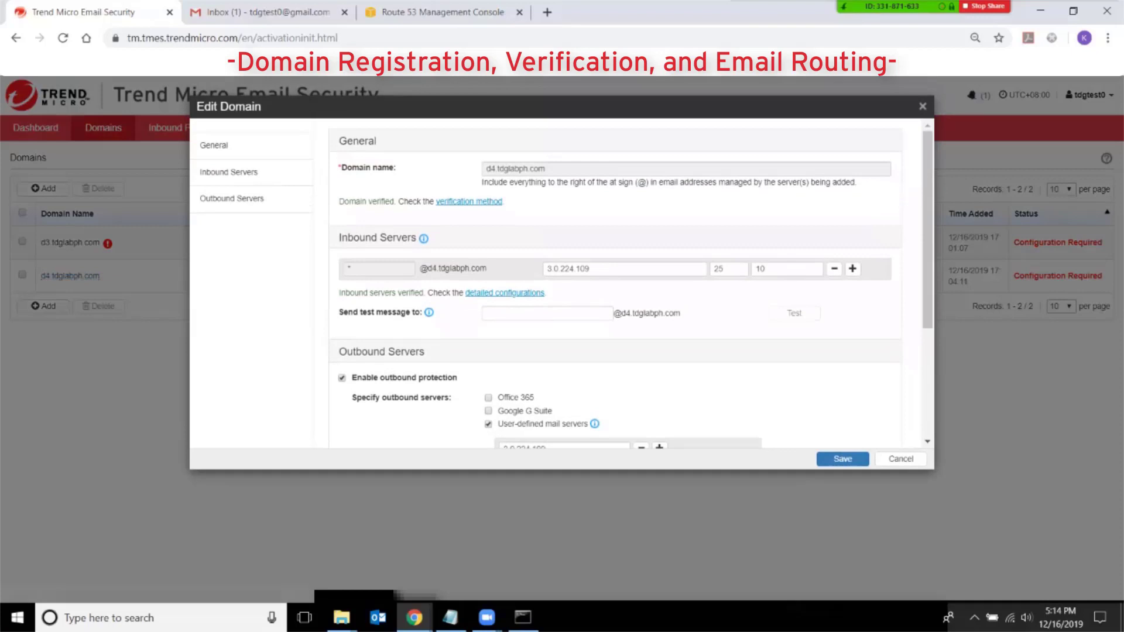
scroll(614, 284, down, 3)
scroll(614, 284, down, 3)
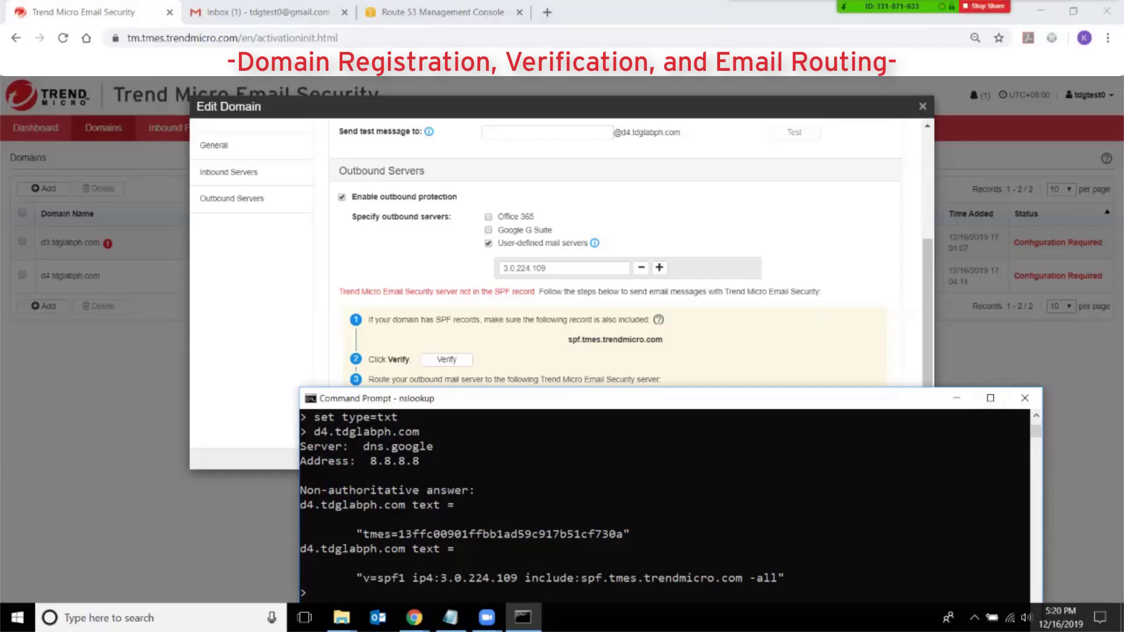
drag(580, 578, 742, 578)
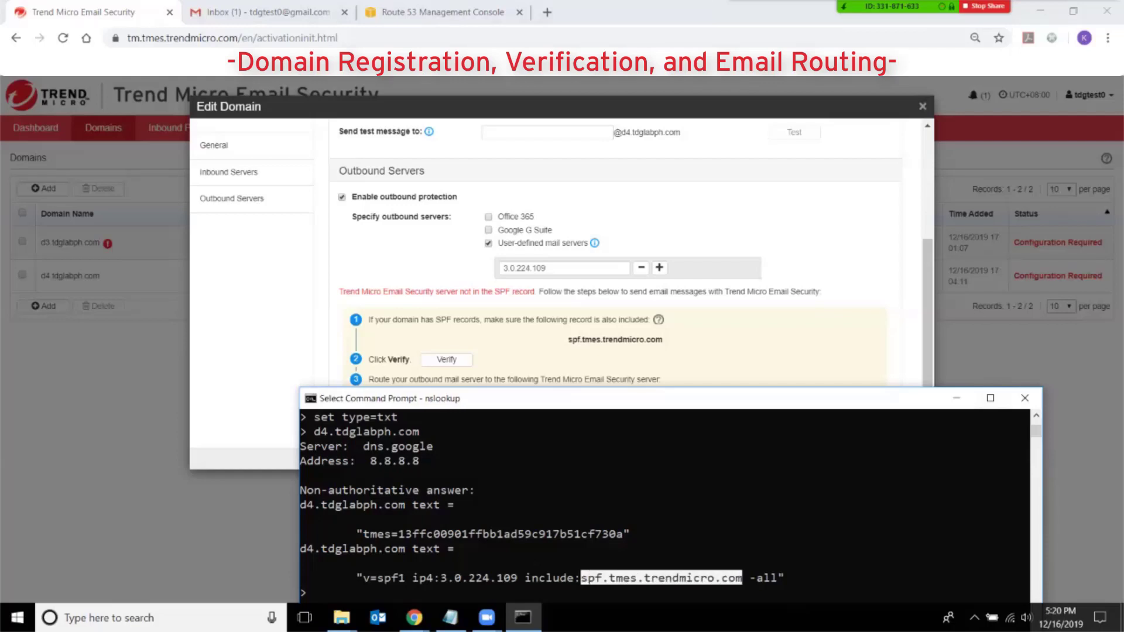
key(alt+Tab)
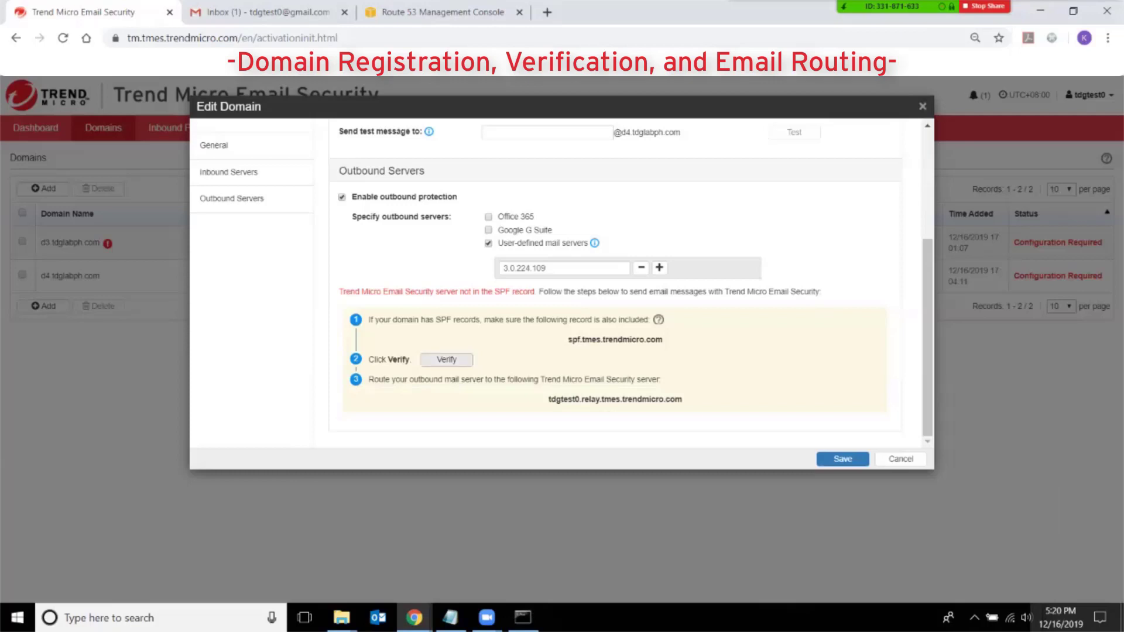
Verify that d4.tdglabph.com's SPF record includes Trend Micro, then save so its status reads Completed.
click(446, 359)
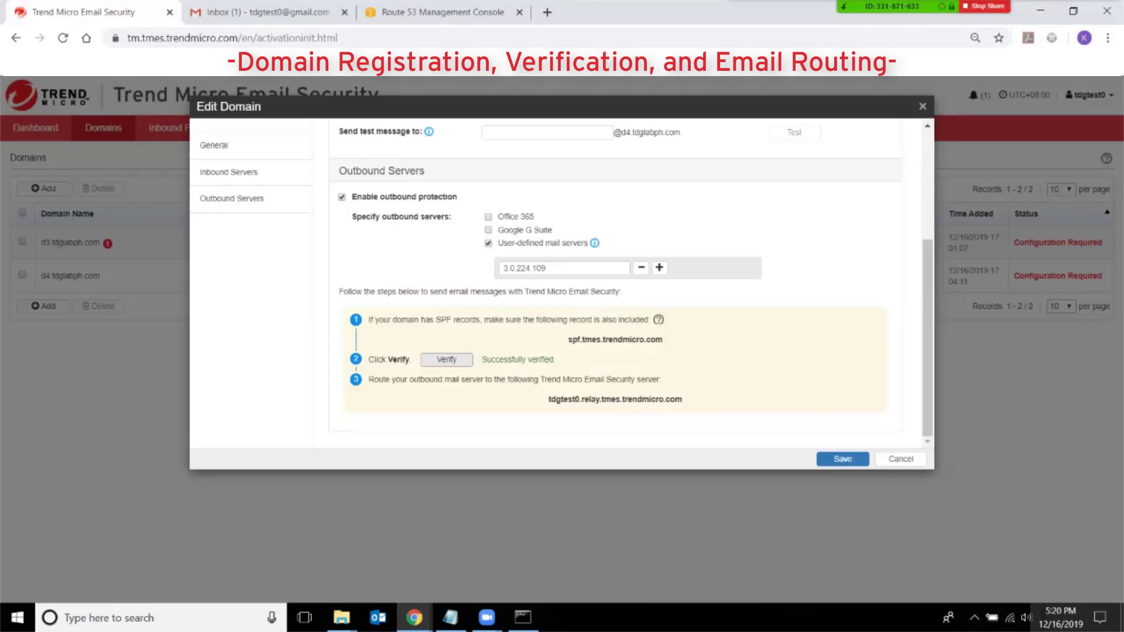
click(842, 459)
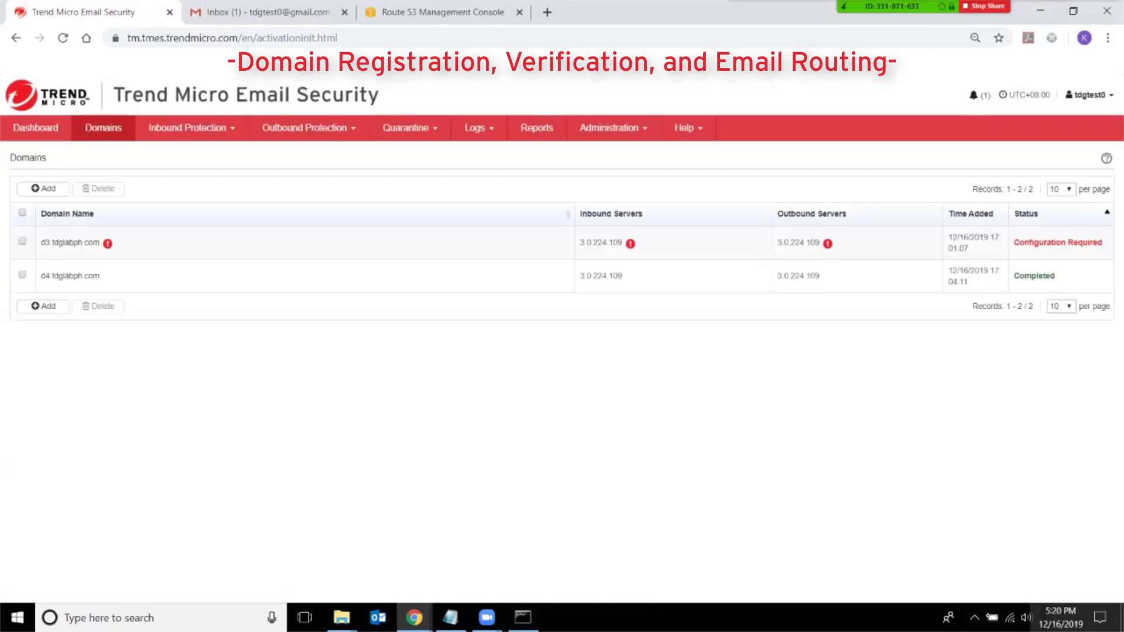
mouse_move(945, 275)
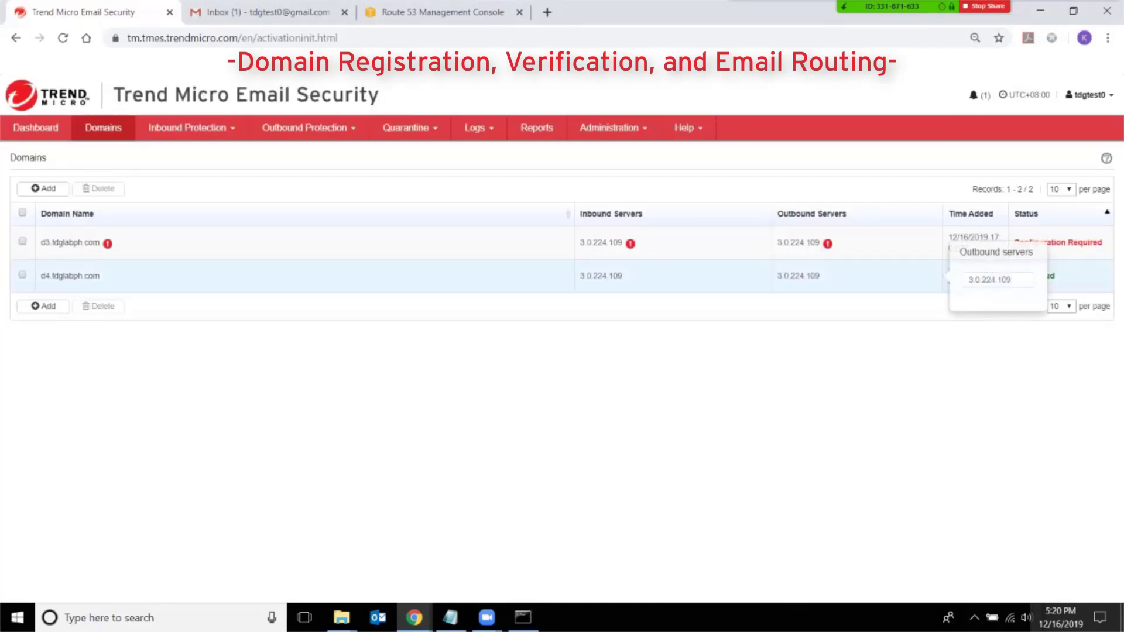